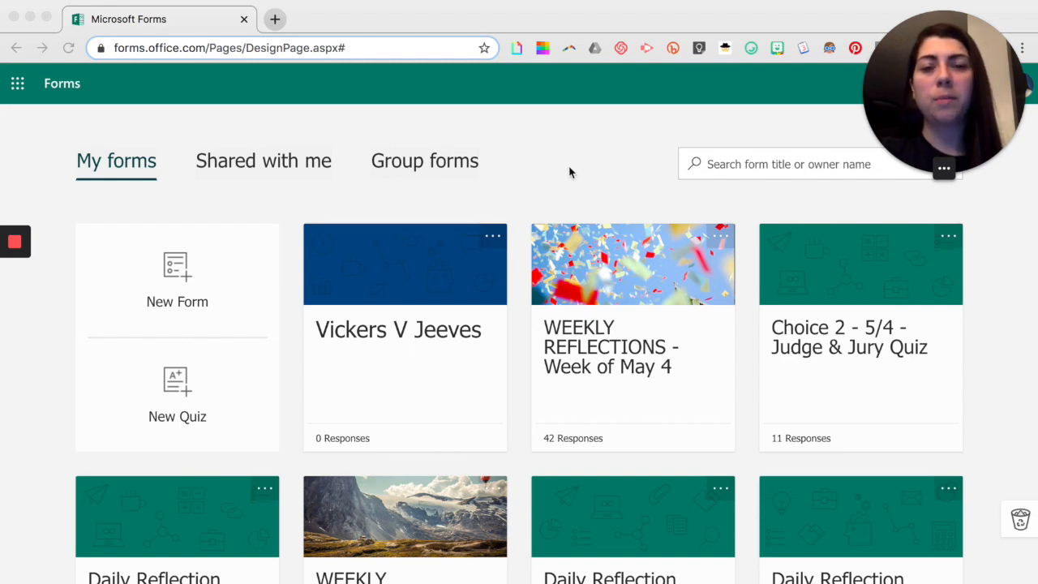
- Create a new quiz and title it "Quiz #1"
{"action": "scroll", "coordinate": [569, 171], "scroll_direction": "down", "scroll_amount": 1}
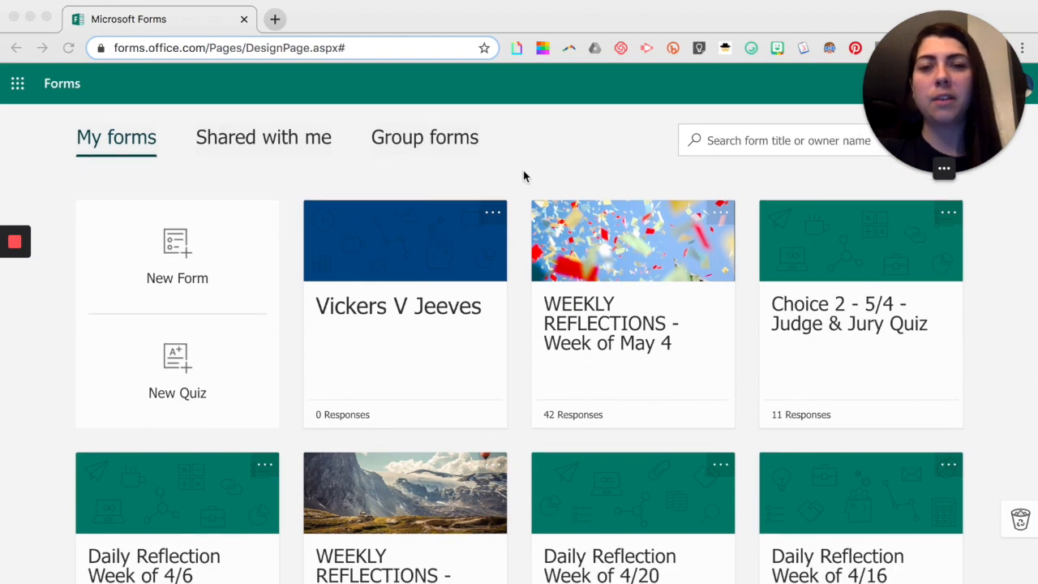
{"action": "scroll", "coordinate": [523, 176], "scroll_direction": "up", "scroll_amount": 1}
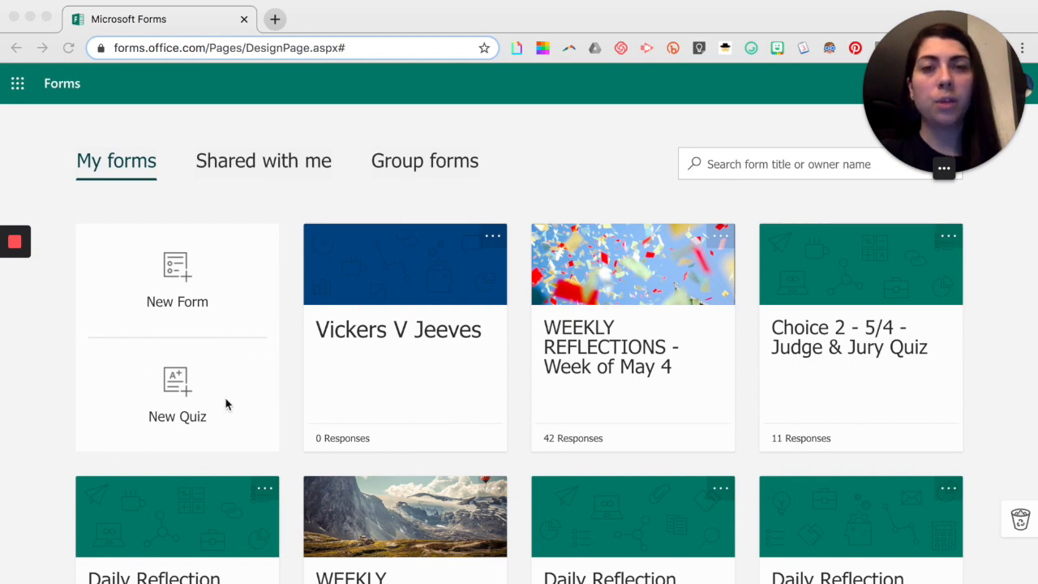
{"action": "left_click", "coordinate": [167, 383]}
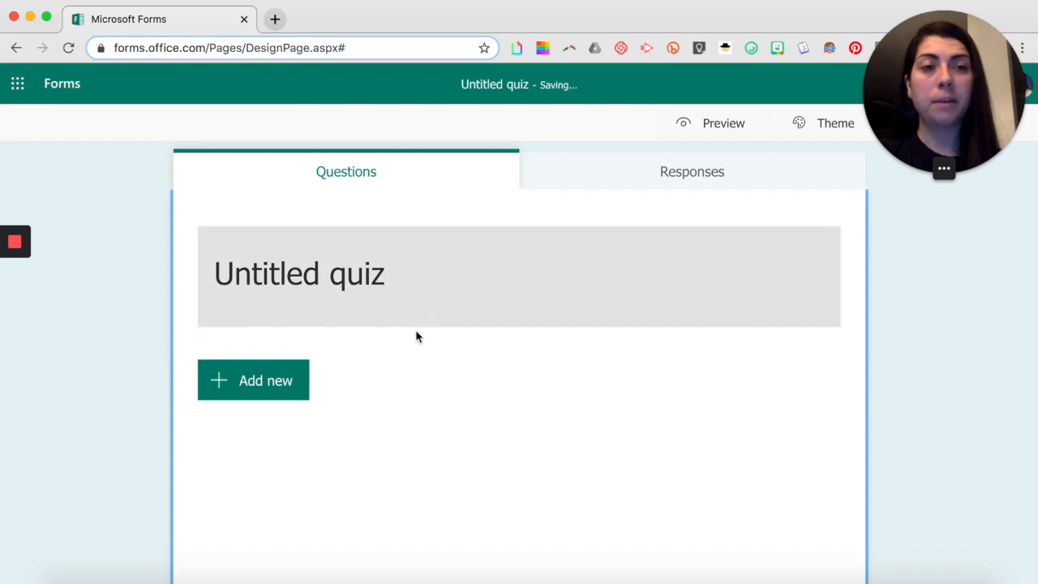
{"action": "left_click", "coordinate": [315, 284]}
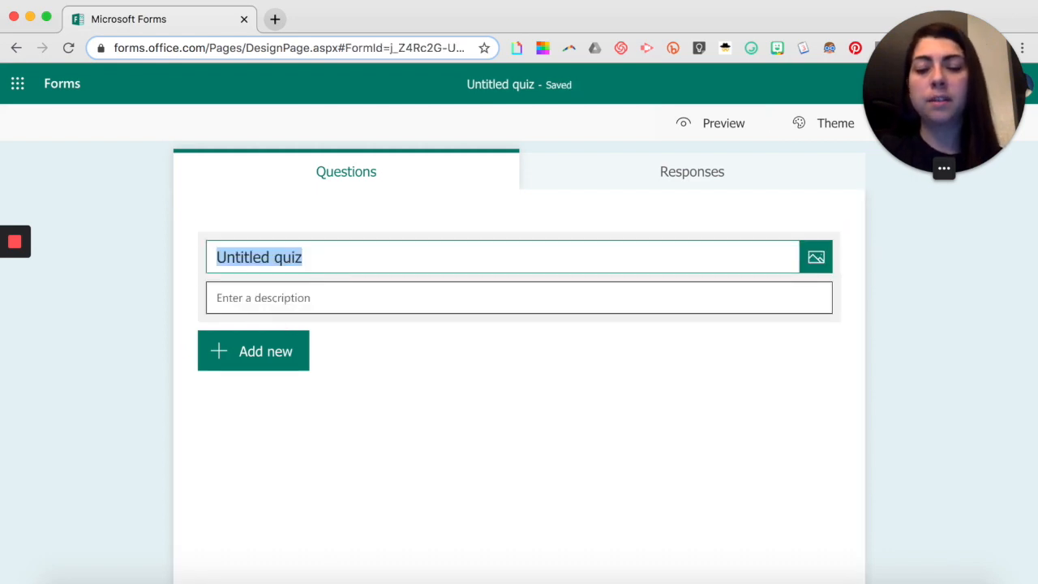
{"action": "type", "text": "Quiz #1"}
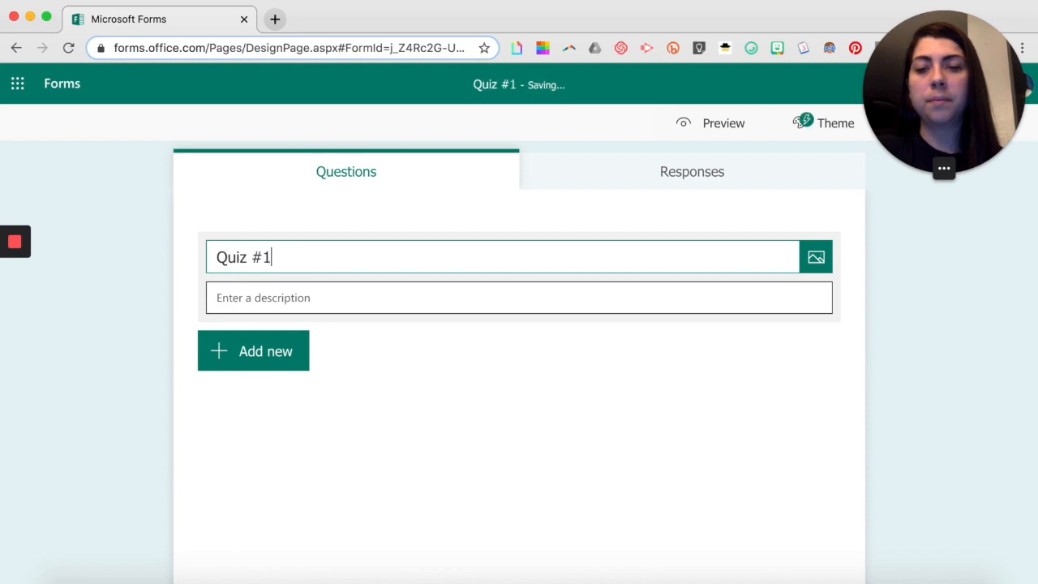
- Enter "Due: 5/8/20 + Instructions" as the quiz description
{"action": "left_click", "coordinate": [378, 296]}
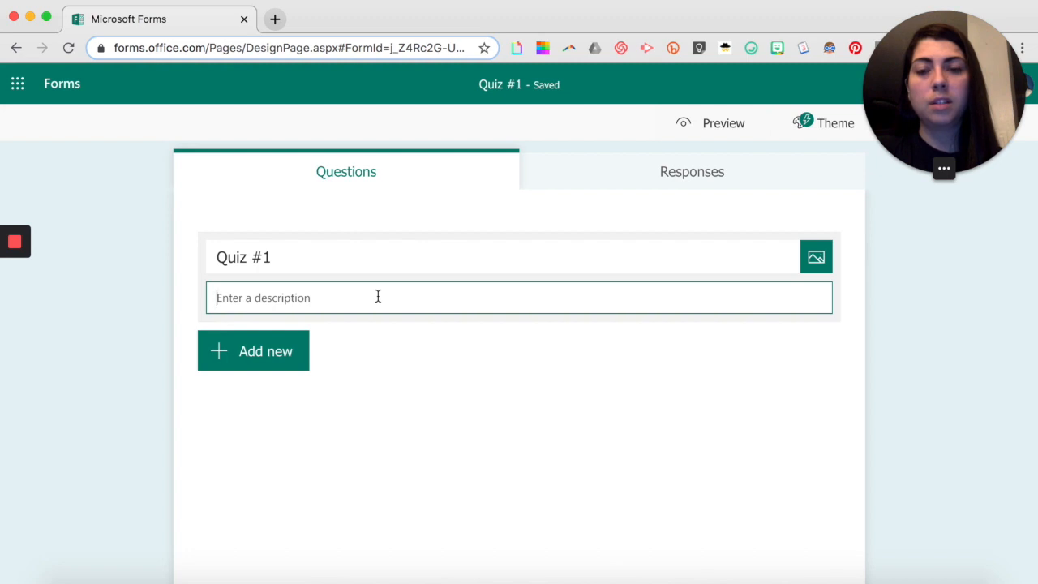
{"action": "type", "text": "Due: 5/"}
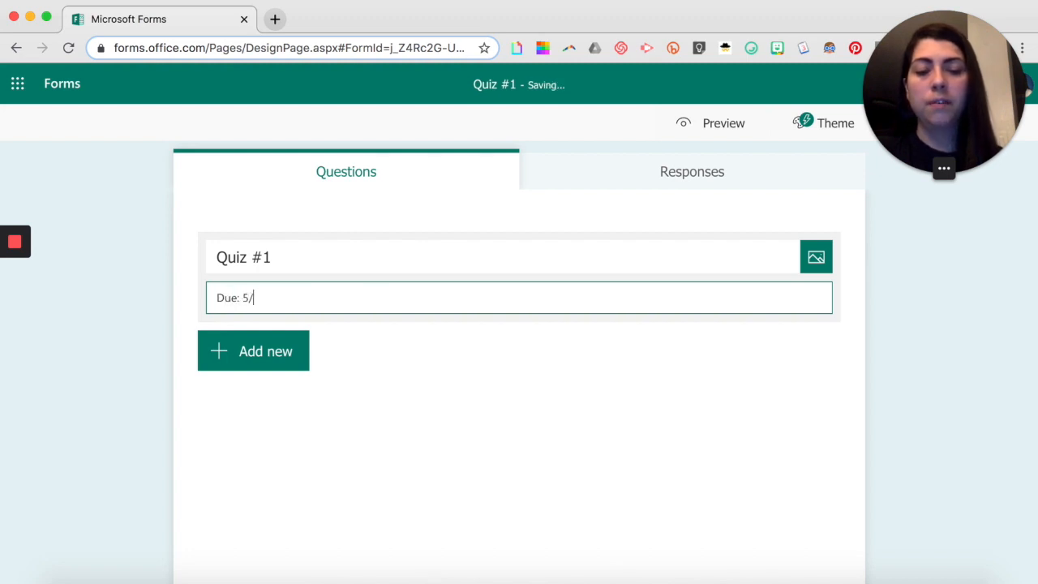
{"action": "type", "text": "8/2"}
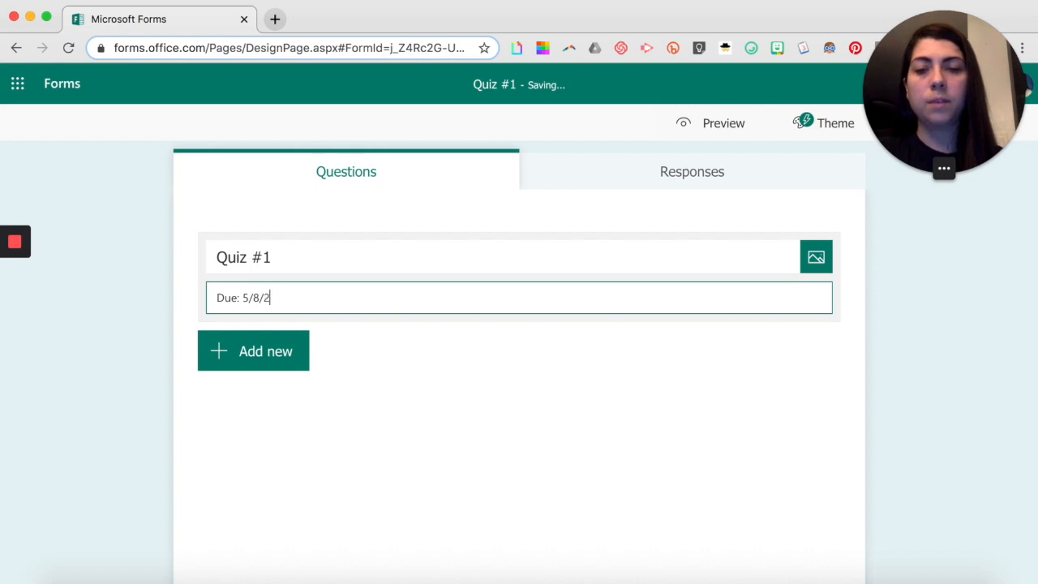
{"action": "type", "text": "0 + Instructions"}
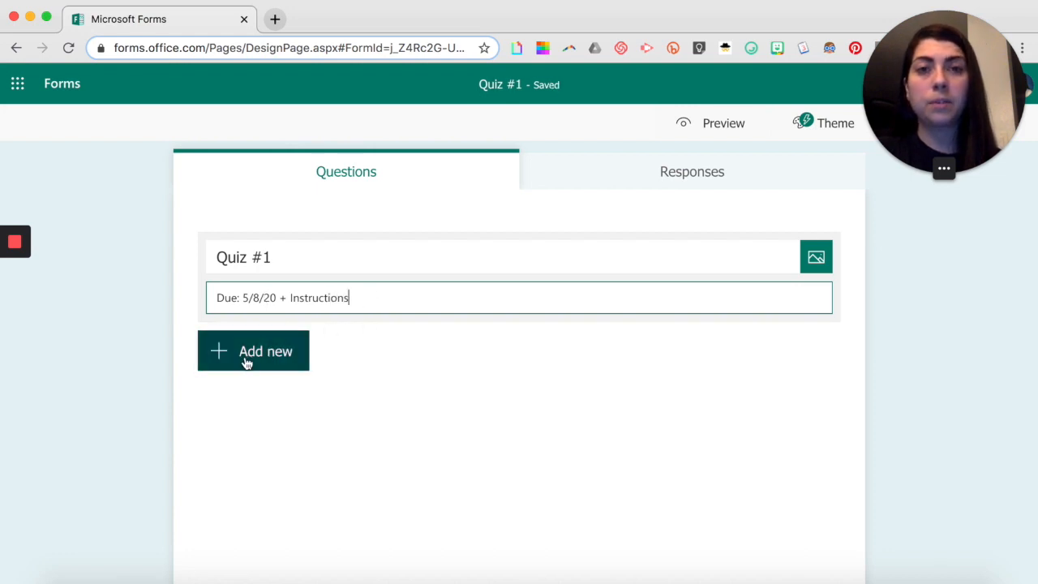
- Add a Choice question as the first question, keeping the placeholder text "Question"
{"action": "left_click", "coordinate": [240, 350]}
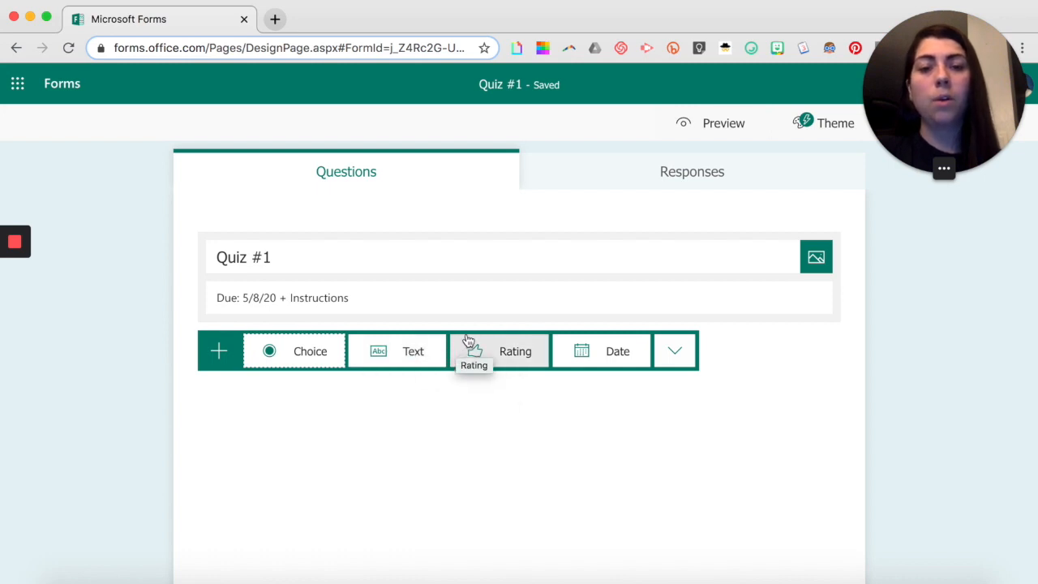
{"action": "left_click", "coordinate": [676, 355]}
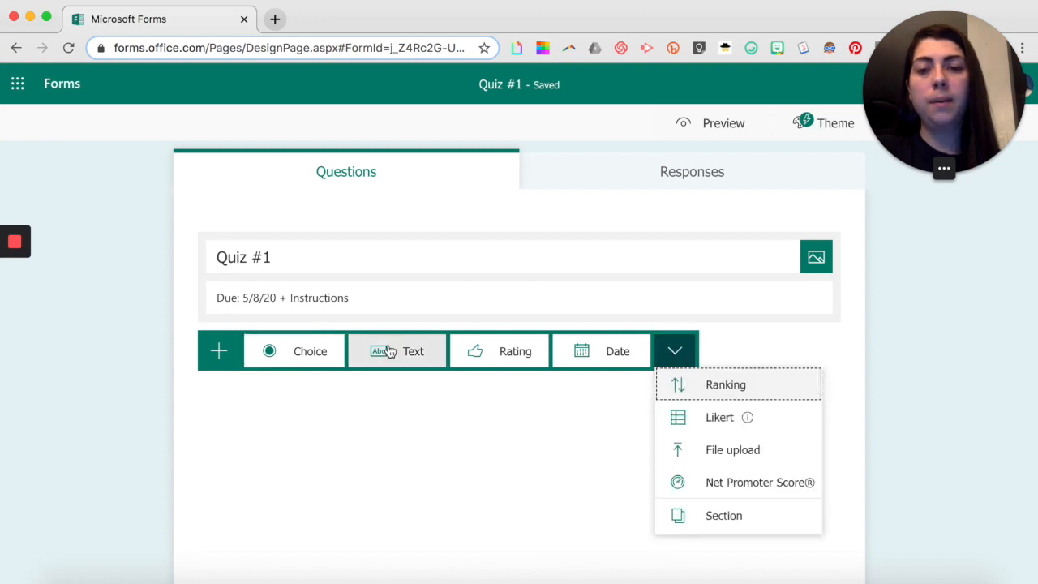
{"action": "left_click", "coordinate": [302, 357]}
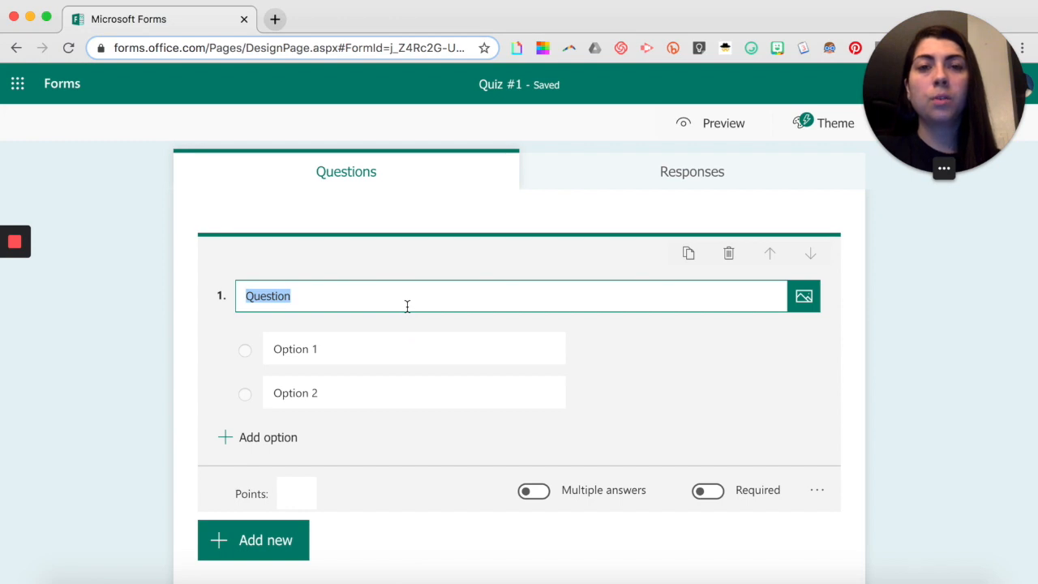
{"action": "left_click", "coordinate": [407, 306]}
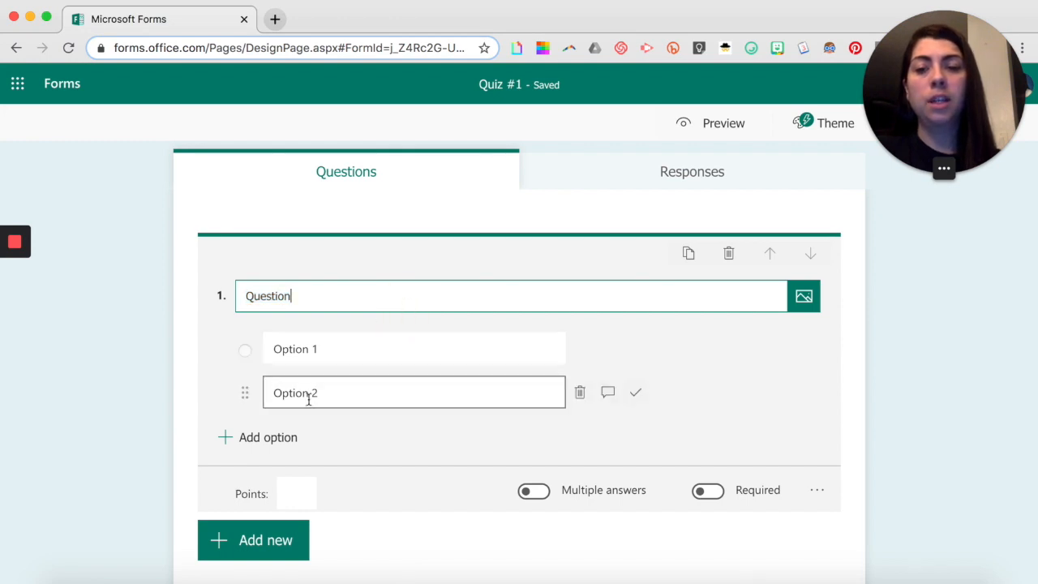
- Add a third and a fourth answer option to question 1
{"action": "left_click", "coordinate": [299, 344]}
{"action": "left_click", "coordinate": [296, 392]}
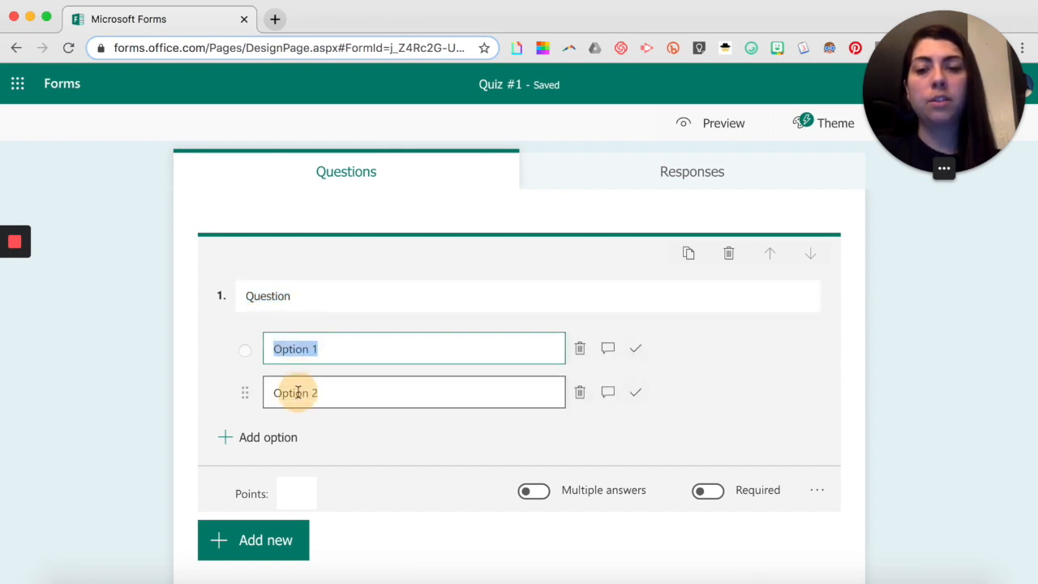
{"action": "left_click", "coordinate": [257, 441]}
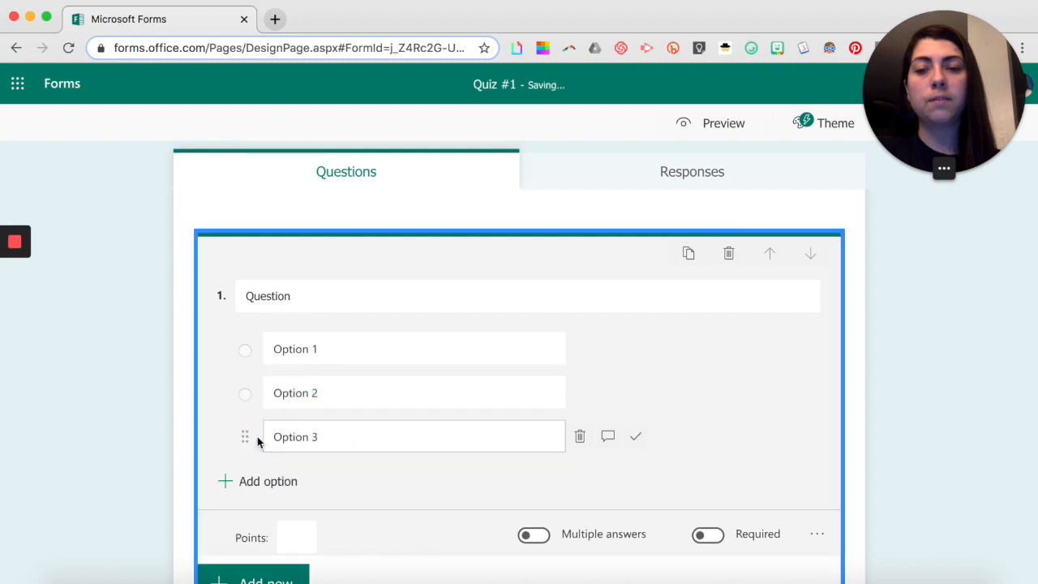
{"action": "left_click", "coordinate": [249, 485]}
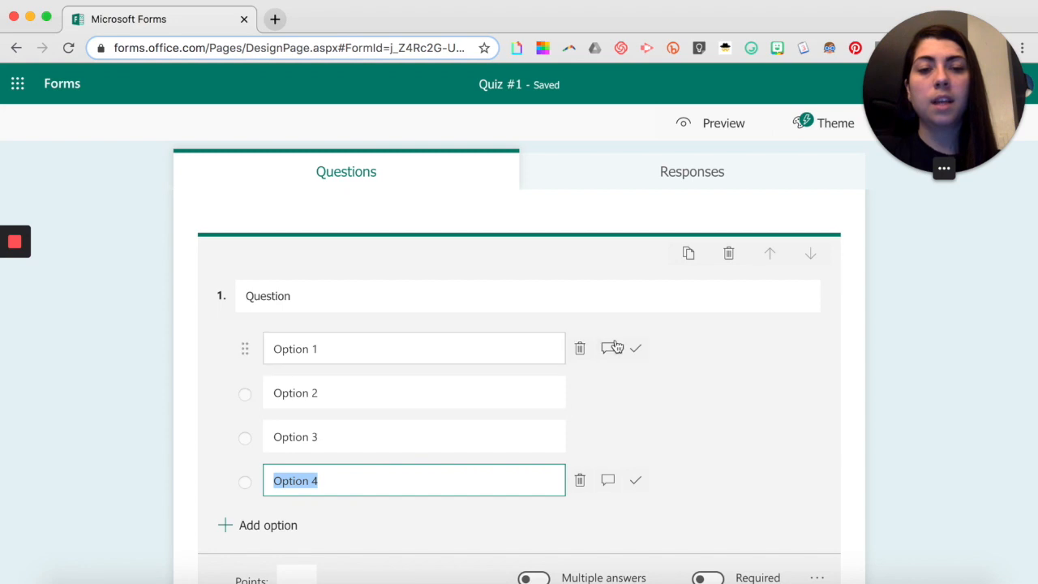
- Mark Option 1 as the correct answer and make the question worth 1 point
{"action": "left_click", "coordinate": [493, 346]}
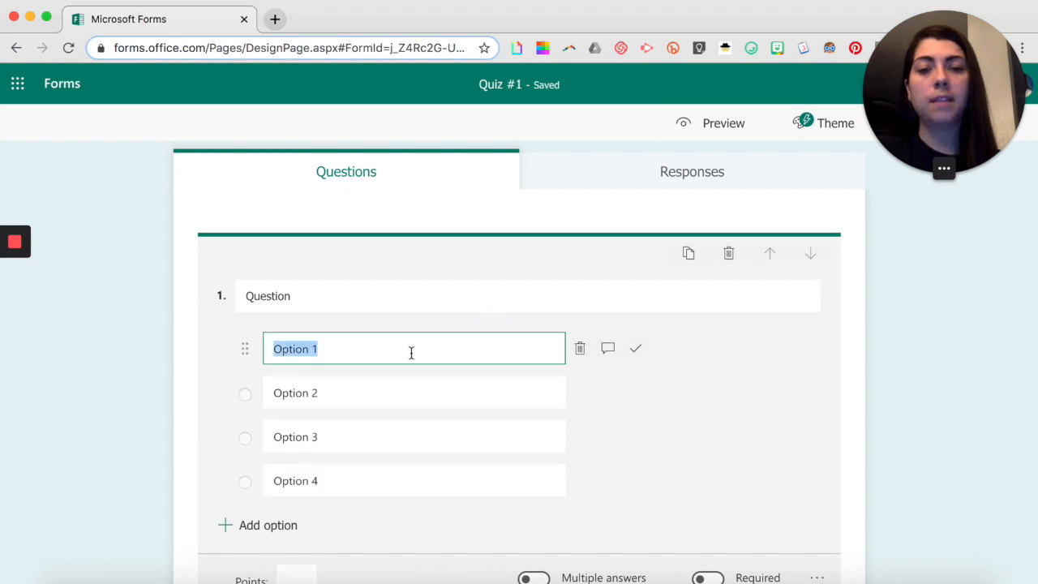
{"action": "left_click", "coordinate": [638, 351]}
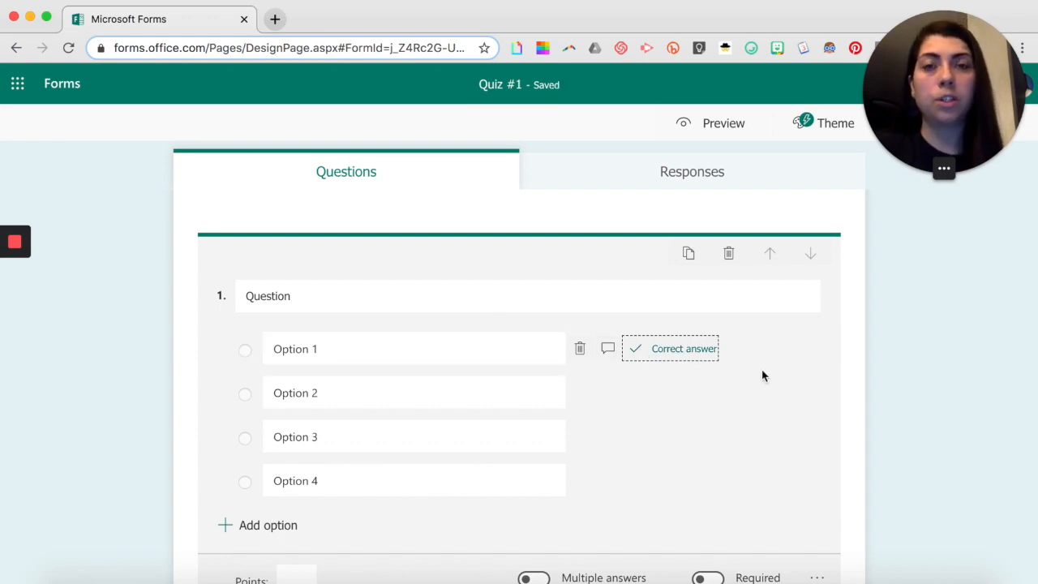
{"action": "scroll", "coordinate": [761, 376], "scroll_direction": "down", "scroll_amount": 3}
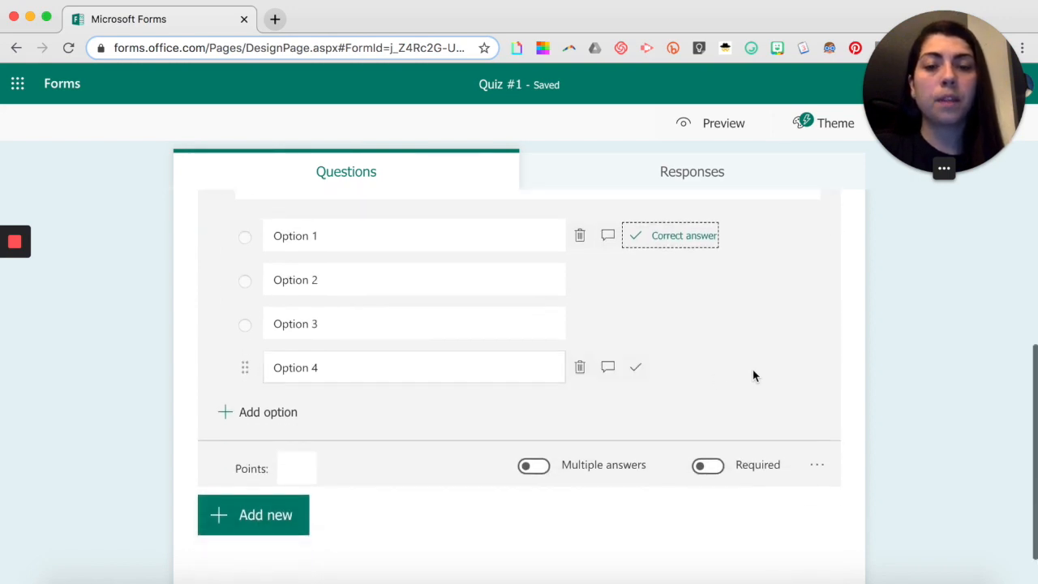
{"action": "left_click", "coordinate": [305, 462]}
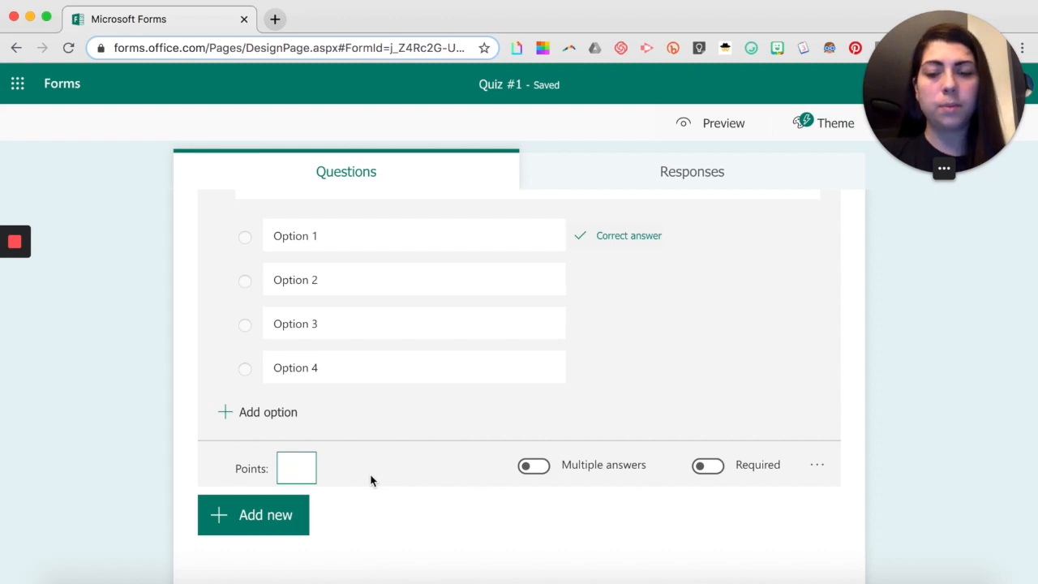
{"action": "type", "text": "1"}
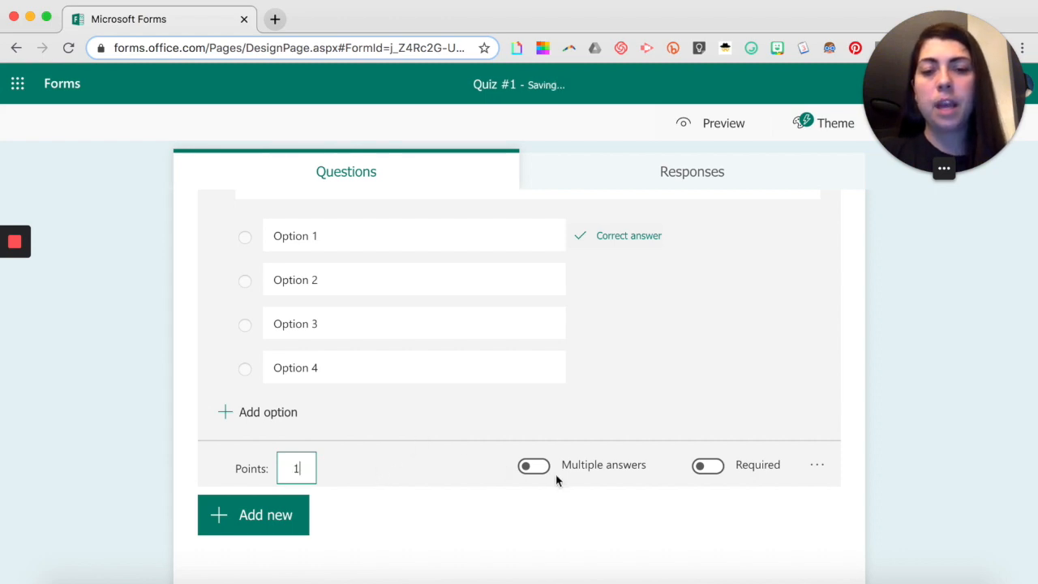
- Try allowing multiple answers with Option 4 also marked correct, and return the question to a single answer
{"action": "left_click", "coordinate": [533, 469]}
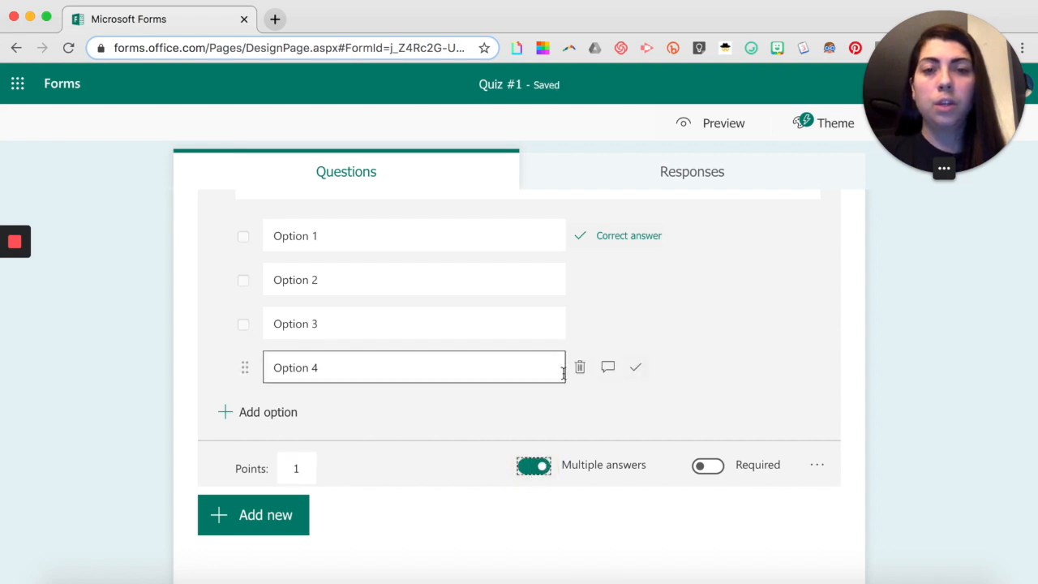
{"action": "left_click", "coordinate": [637, 369]}
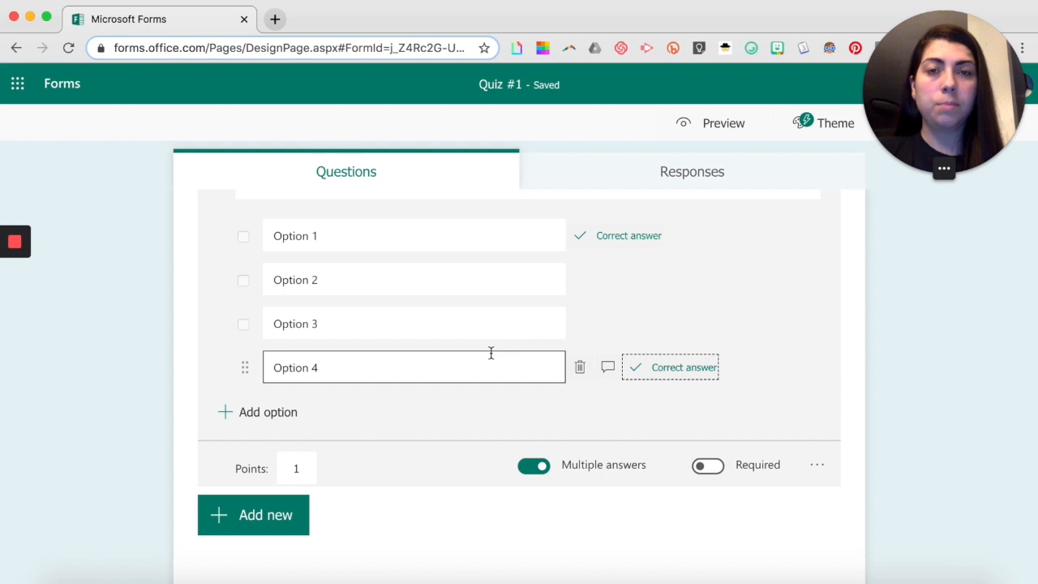
{"action": "scroll", "coordinate": [512, 322], "scroll_direction": "up", "scroll_amount": 3}
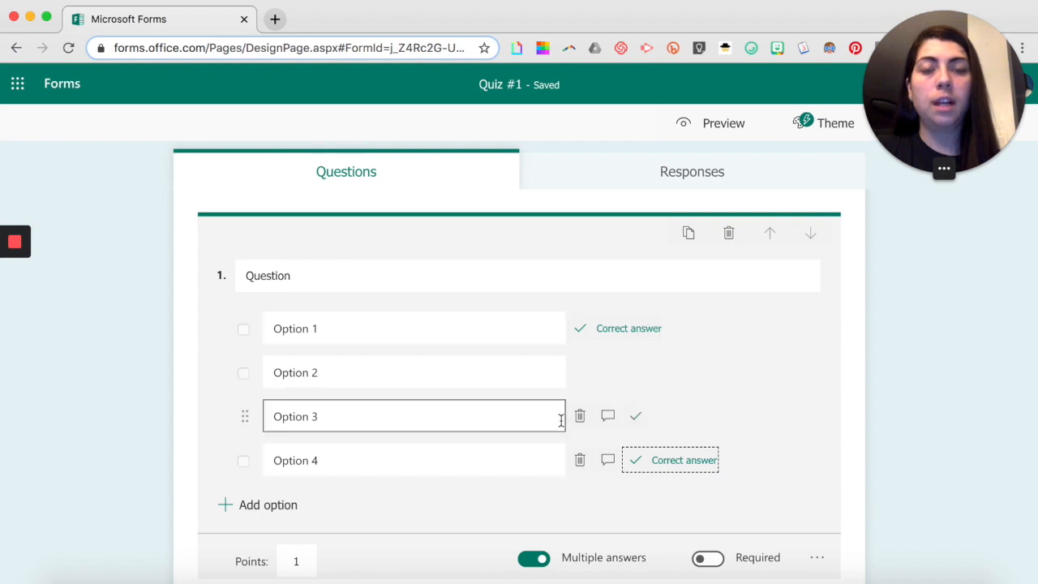
{"action": "left_click", "coordinate": [535, 560]}
- Make question 1 required
{"action": "scroll", "coordinate": [714, 432], "scroll_direction": "down", "scroll_amount": 4}
{"action": "left_click", "coordinate": [709, 430]}
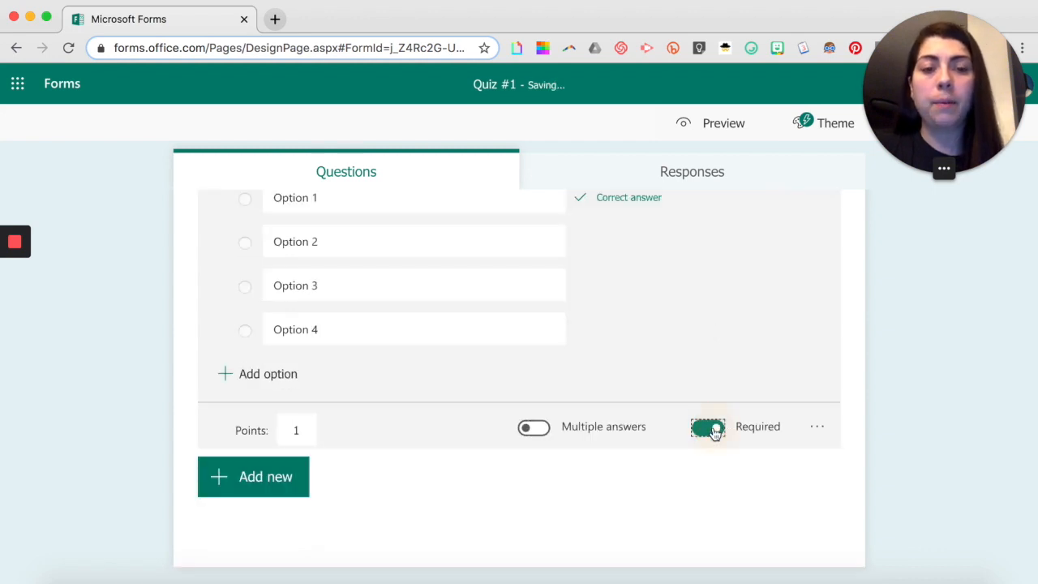
{"action": "scroll", "coordinate": [651, 340], "scroll_direction": "up", "scroll_amount": 5}
{"action": "scroll", "coordinate": [650, 340], "scroll_direction": "down", "scroll_amount": 3}
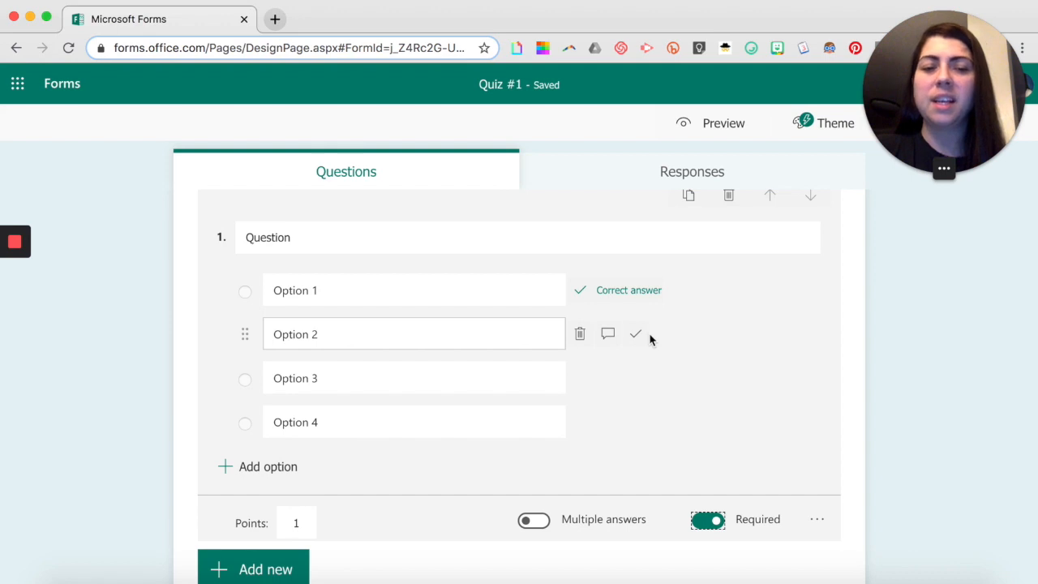
{"action": "left_click", "coordinate": [800, 462]}
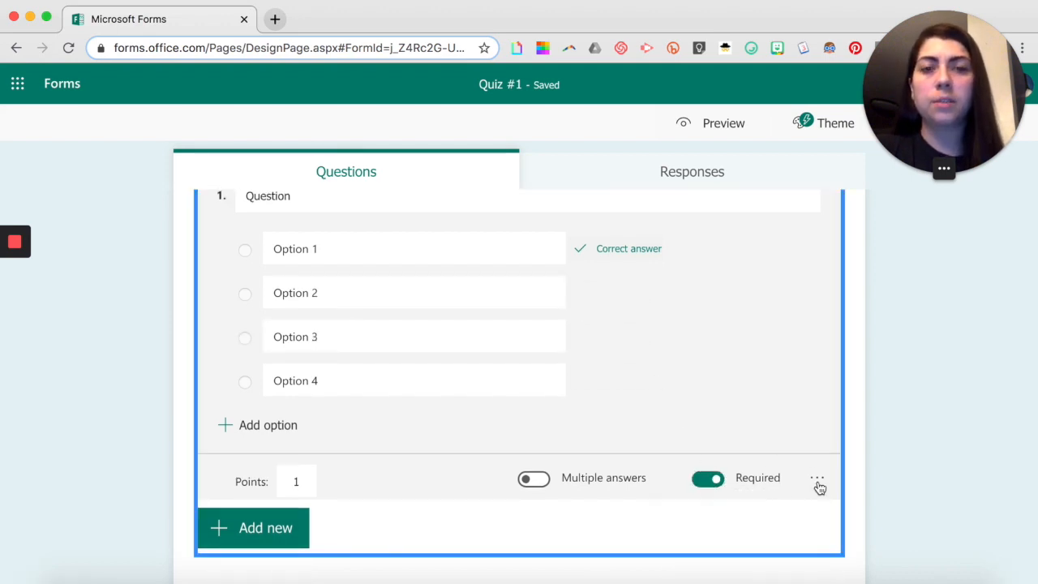
- Enable the Math format for question 1 so it and its options take equations
{"action": "left_click", "coordinate": [817, 482]}
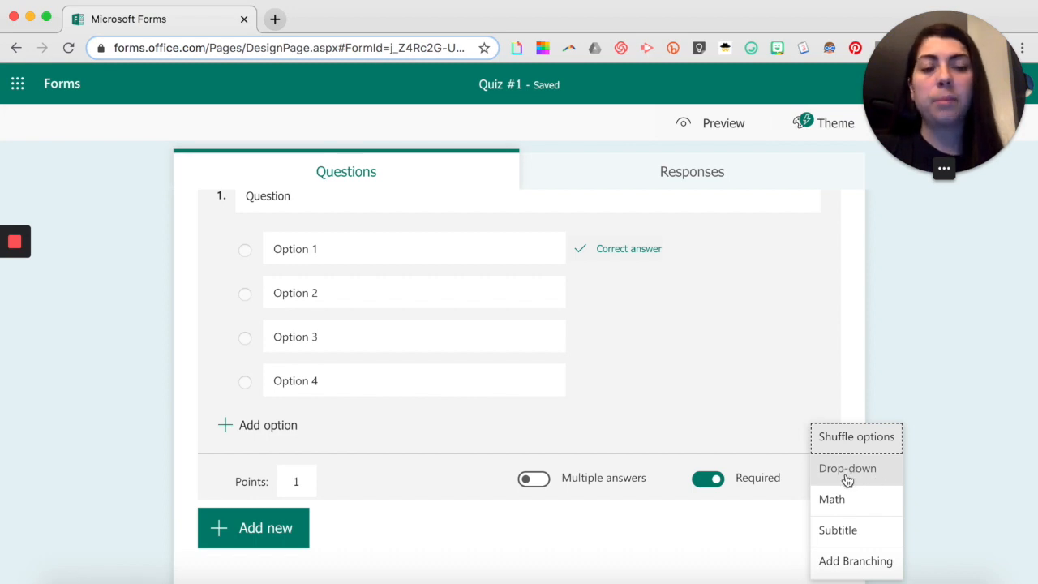
{"action": "left_click", "coordinate": [852, 505]}
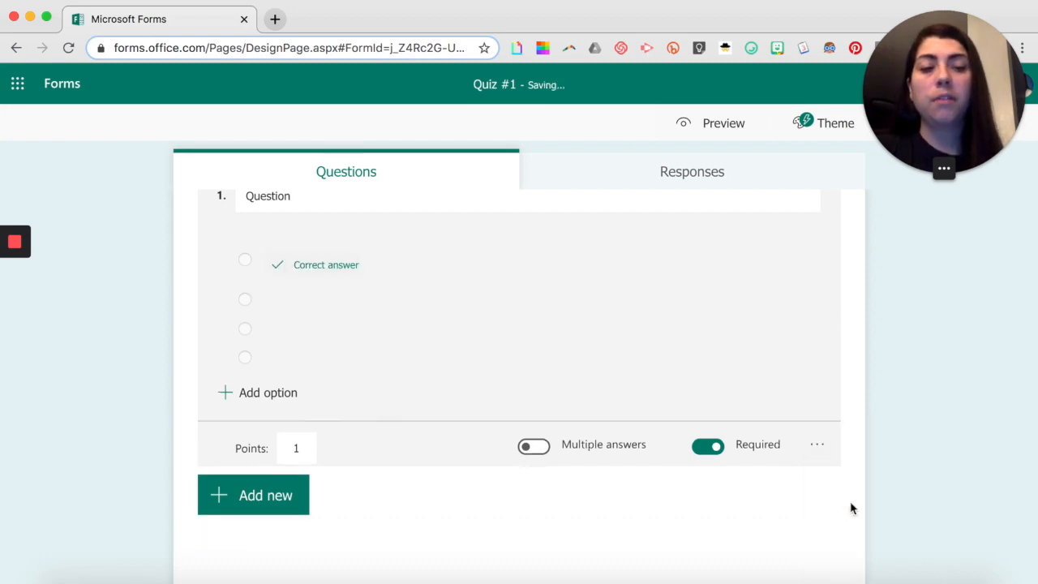
{"action": "scroll", "coordinate": [743, 415], "scroll_direction": "up", "scroll_amount": 1}
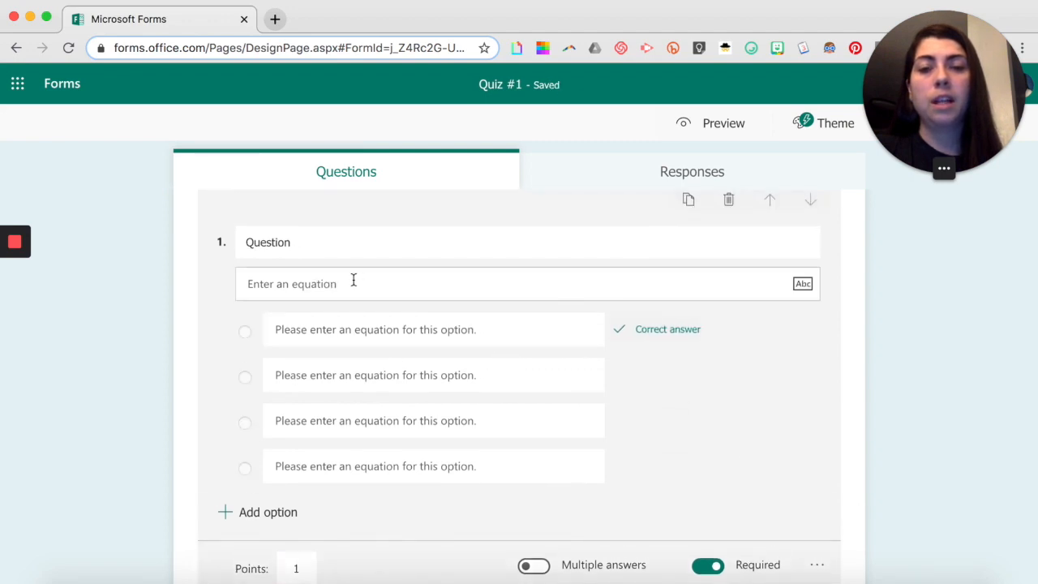
- View the branching options for question 1 and return to the quiz editor
{"action": "scroll", "coordinate": [754, 466], "scroll_direction": "down", "scroll_amount": 2}
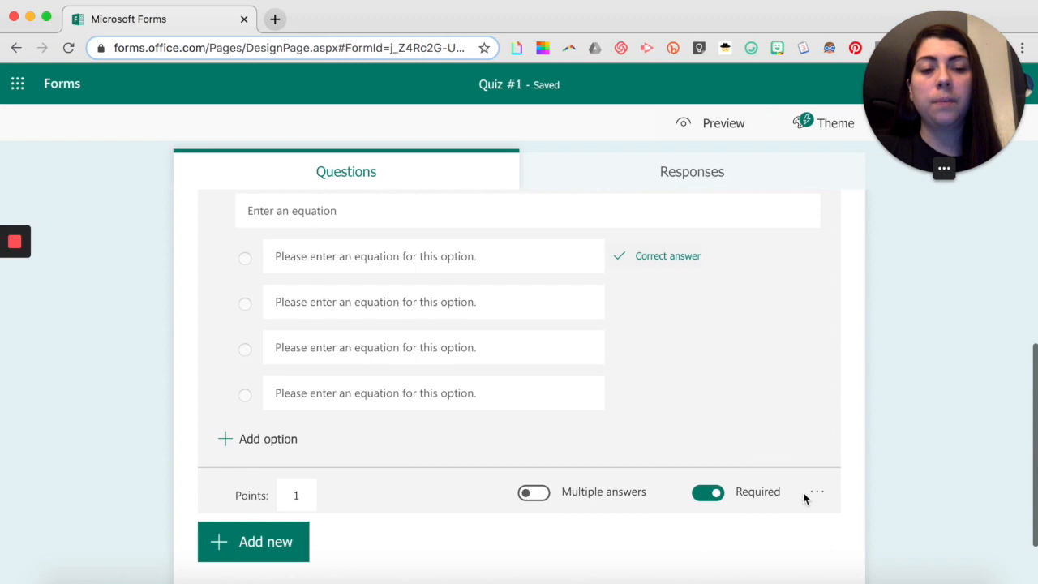
{"action": "left_click", "coordinate": [816, 492]}
{"action": "scroll", "coordinate": [820, 496], "scroll_direction": "down", "scroll_amount": 2}
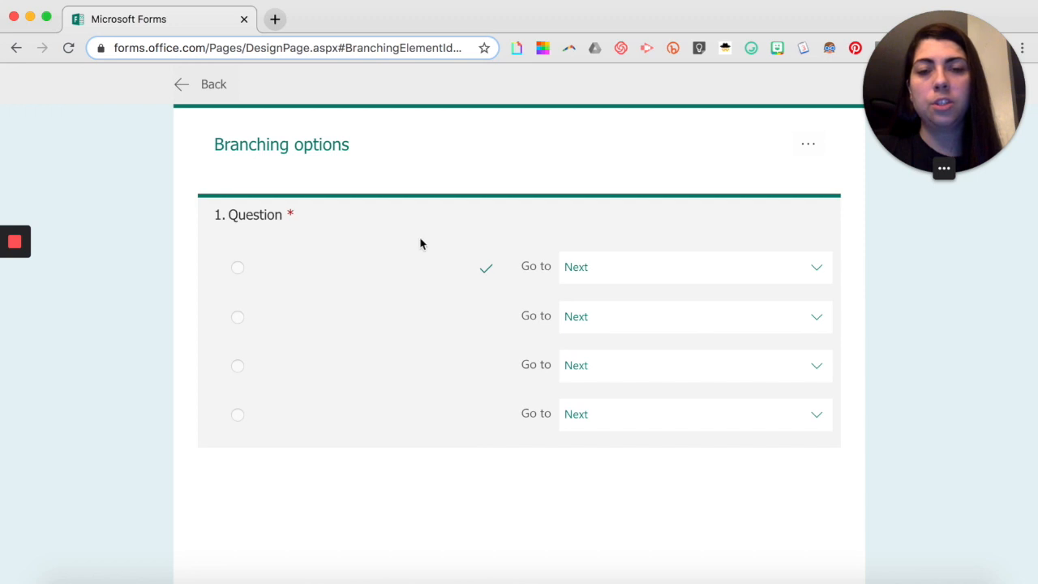
{"action": "left_click", "coordinate": [182, 88]}
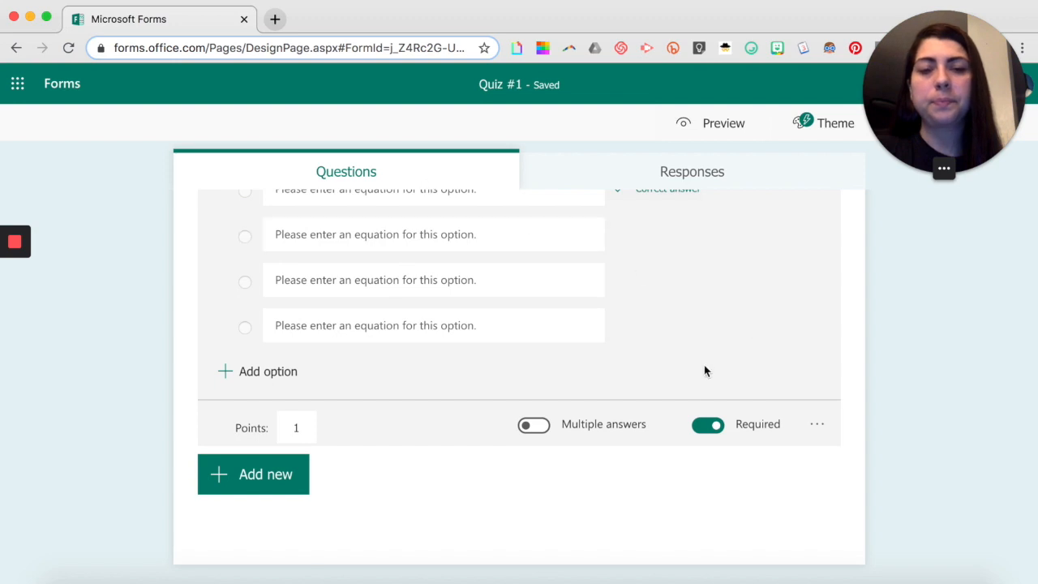
{"action": "scroll", "coordinate": [715, 413], "scroll_direction": "up", "scroll_amount": 3}
{"action": "scroll", "coordinate": [717, 417], "scroll_direction": "down", "scroll_amount": 3}
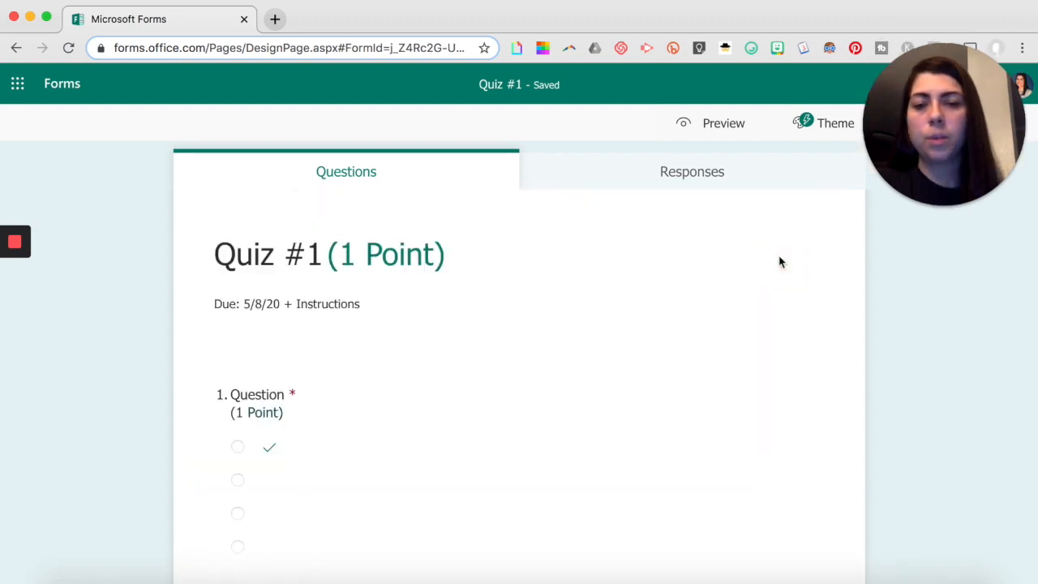
{"action": "scroll", "coordinate": [782, 262], "scroll_direction": "down", "scroll_amount": 2}
{"action": "scroll", "coordinate": [779, 262], "scroll_direction": "up", "scroll_amount": 2}
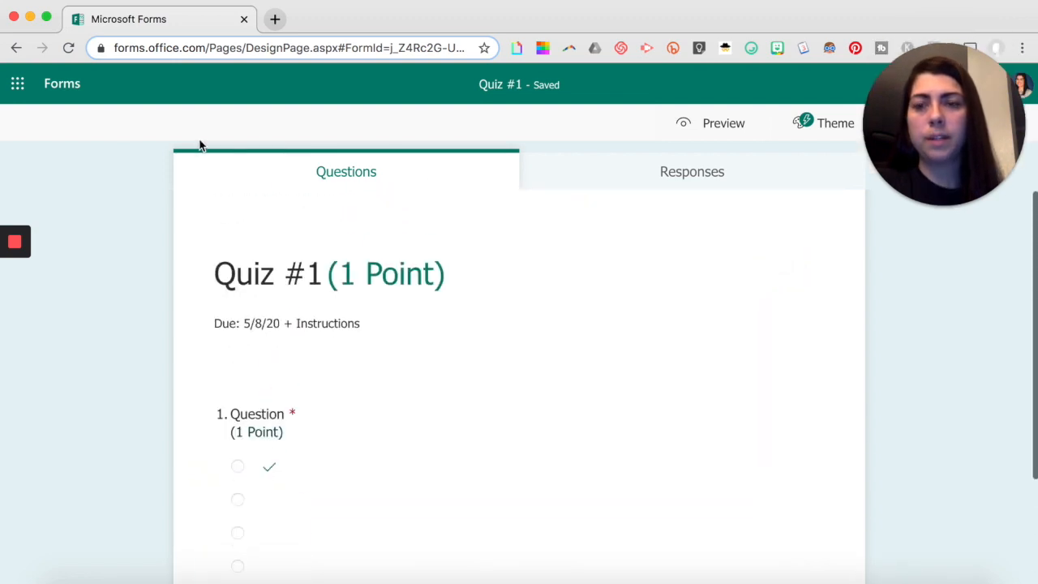
- Leave the quiz editor, switch to Microsoft Teams, and create a Law Studies - P2 quiz assignment from the Vickers V Jeeves form
{"action": "left_click", "coordinate": [57, 94]}
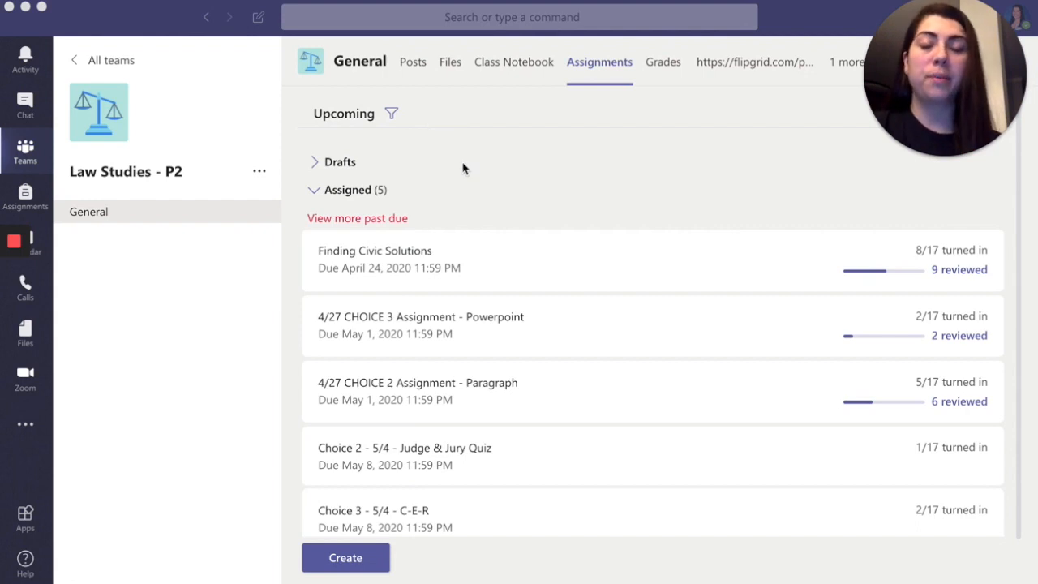
{"action": "left_click", "coordinate": [342, 563]}
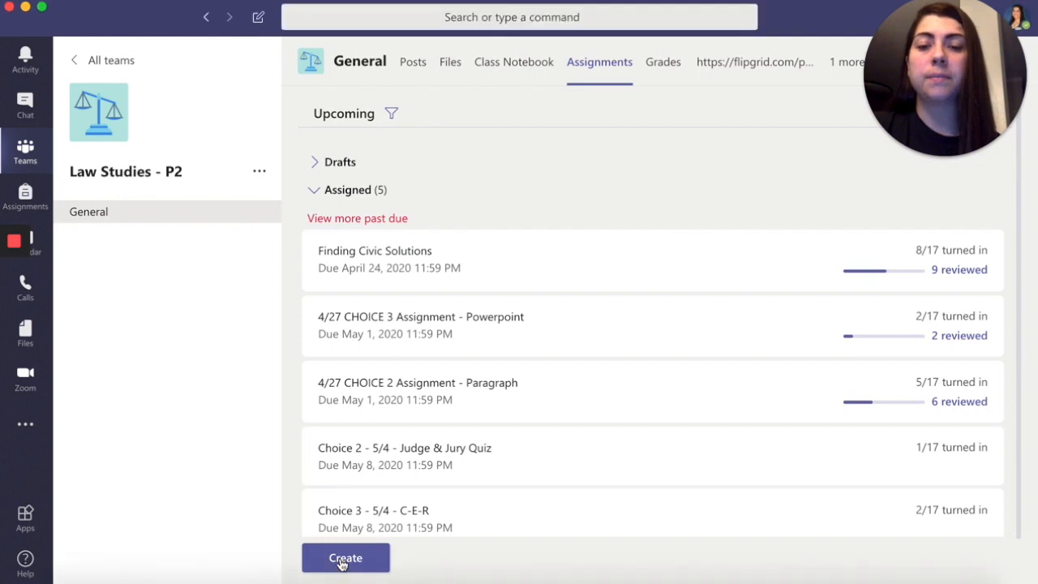
{"action": "left_click", "coordinate": [341, 563]}
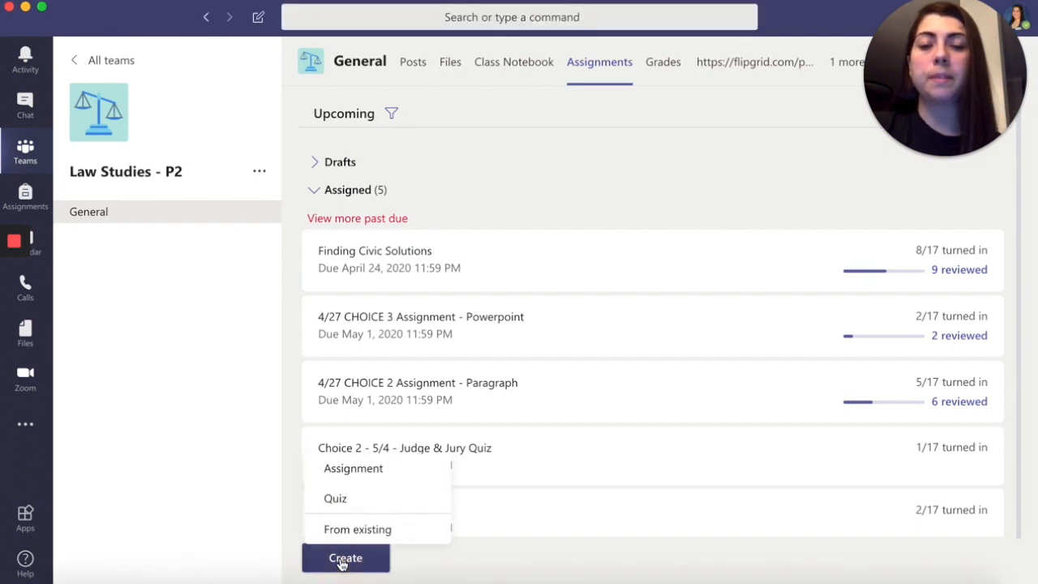
{"action": "left_click", "coordinate": [333, 503]}
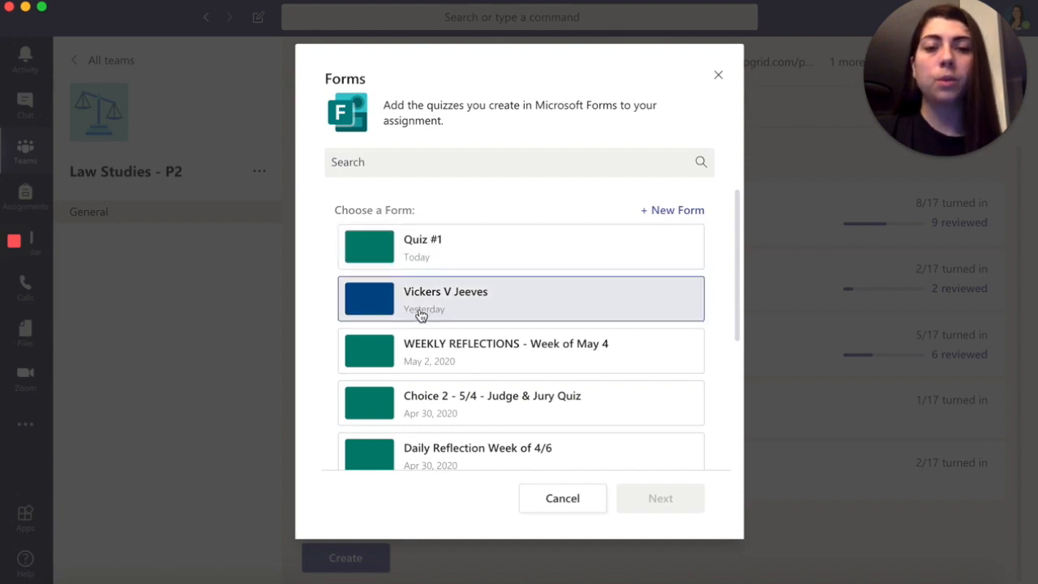
{"action": "left_click", "coordinate": [478, 308]}
{"action": "left_click", "coordinate": [654, 496]}
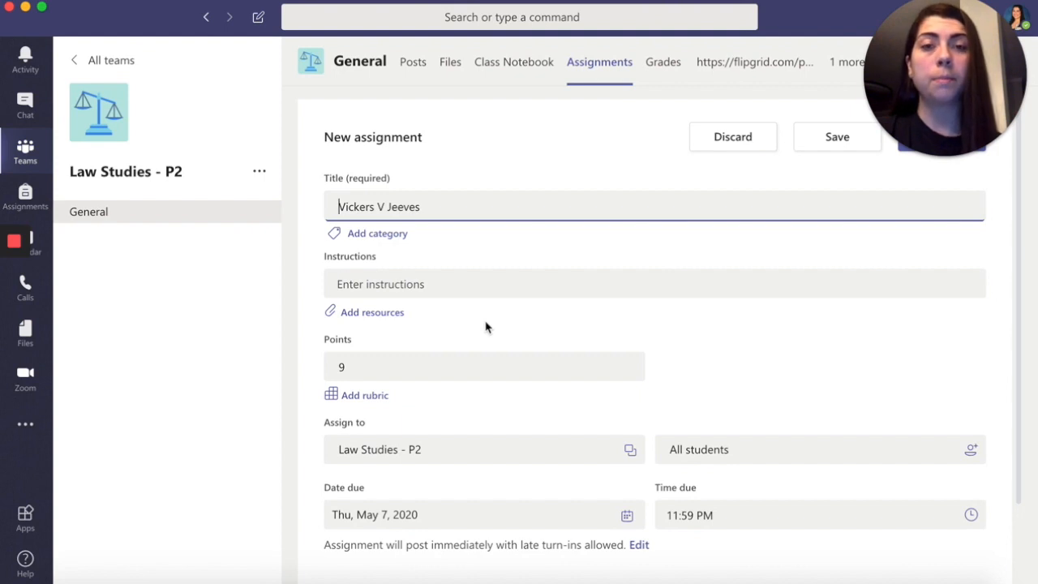
- Review the new assignment's title, instructions, points, assignees and due date and time before assigning
{"action": "scroll", "coordinate": [487, 327], "scroll_direction": "down", "scroll_amount": 1}
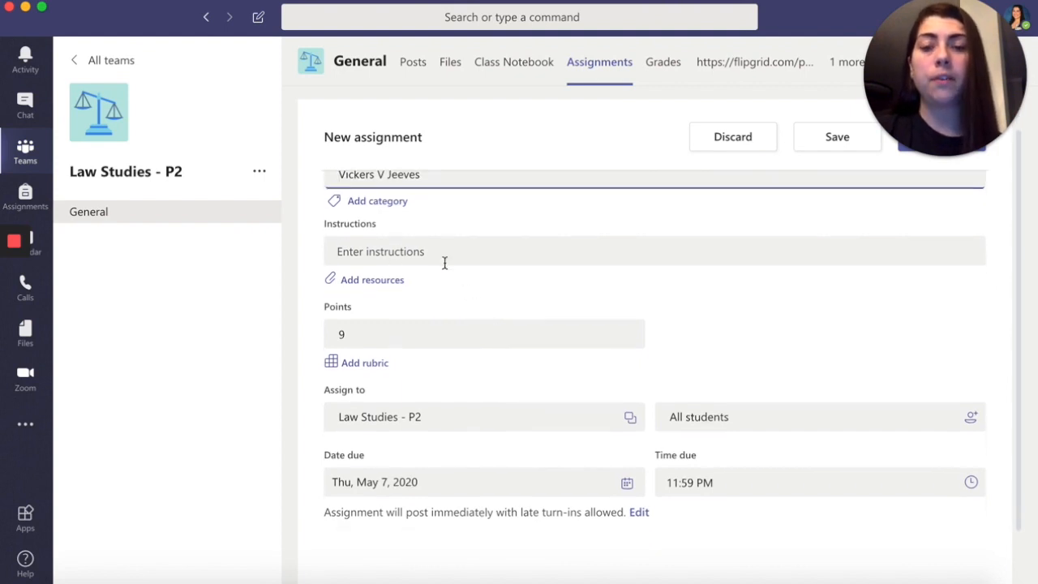
{"action": "scroll", "coordinate": [430, 259], "scroll_direction": "up", "scroll_amount": 1}
{"action": "scroll", "coordinate": [491, 276], "scroll_direction": "down", "scroll_amount": 2}
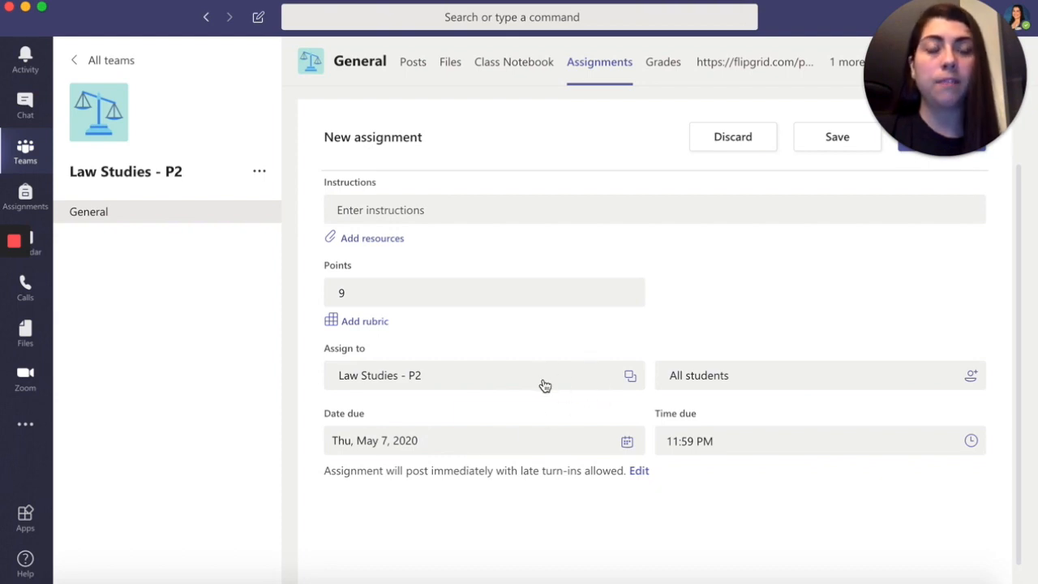
{"action": "scroll", "coordinate": [602, 368], "scroll_direction": "up", "scroll_amount": 2}
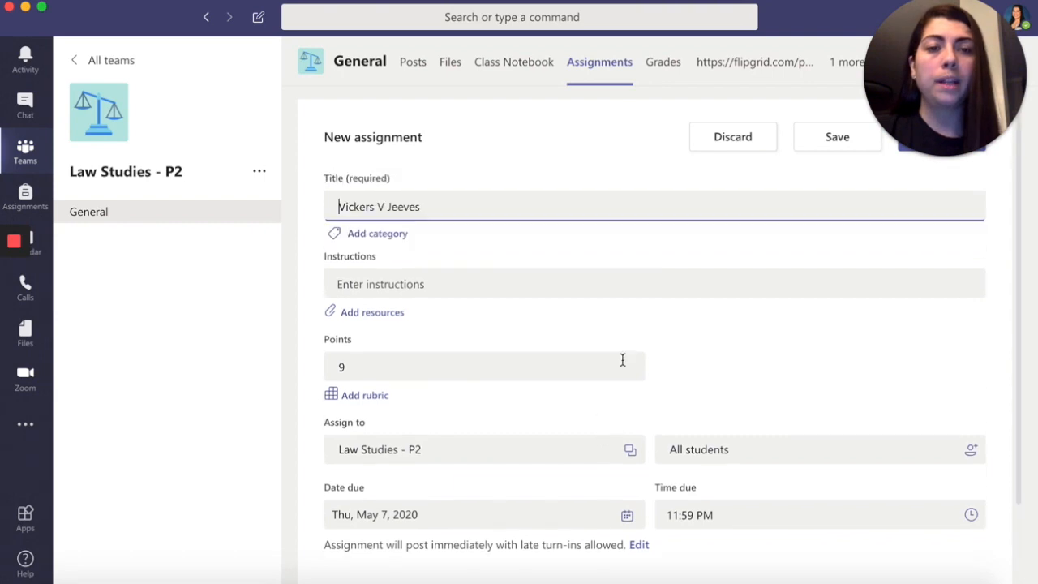
{"action": "left_click_drag", "start_coordinate": [935, 89], "coordinate": [935, 313]}
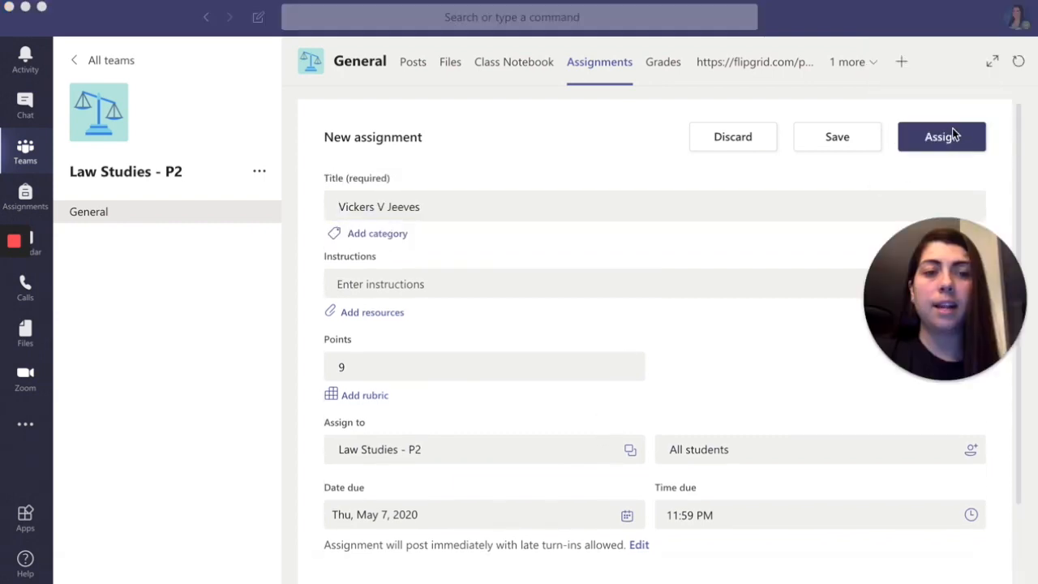
{"action": "left_click", "coordinate": [846, 195]}
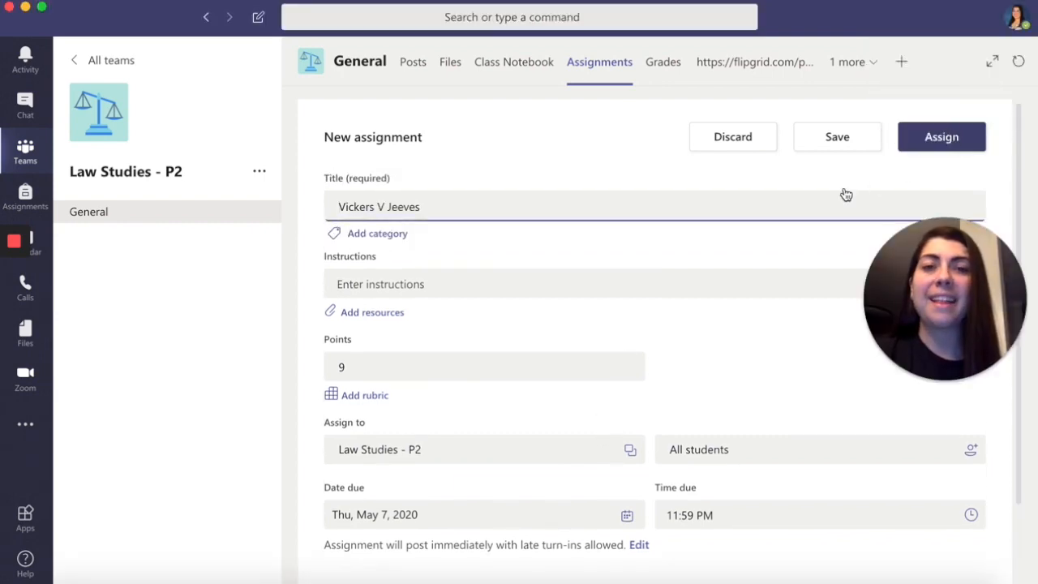